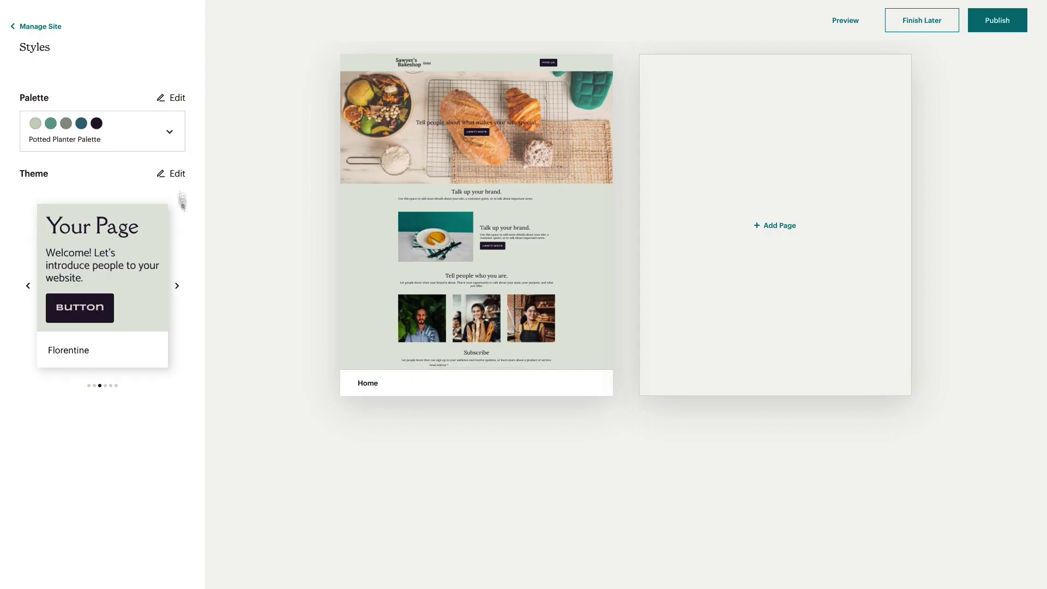
- Cycle through the Polished and Classic themes to Modern, then edit the Home page
{"action": "left_click", "coordinate": [177, 286]}
{"action": "left_click", "coordinate": [177, 286]}
{"action": "left_click", "coordinate": [178, 286]}
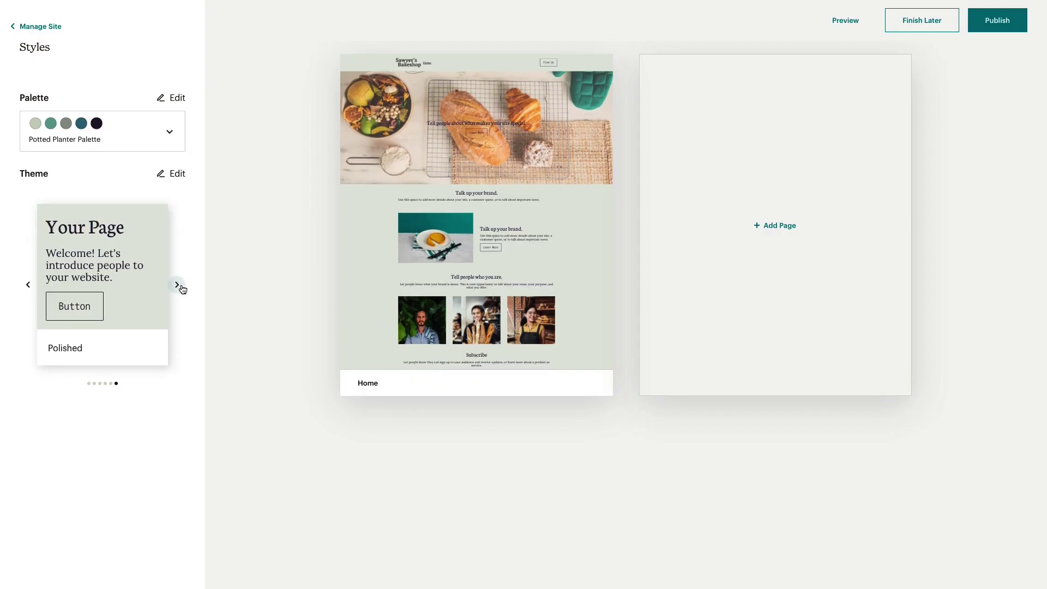
{"action": "left_click", "coordinate": [177, 284]}
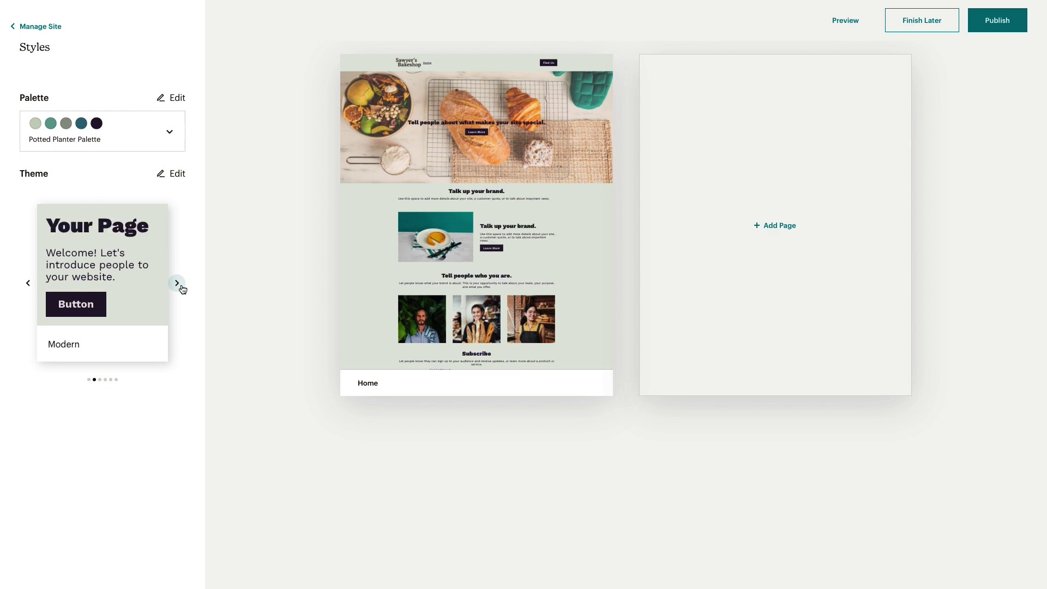
{"action": "left_click", "coordinate": [482, 221]}
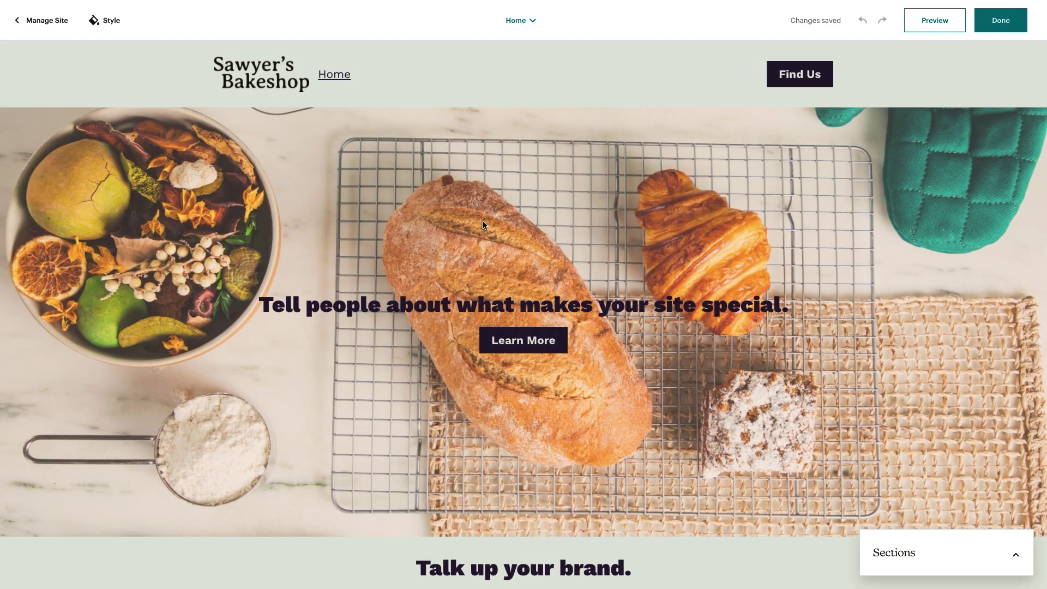
{"action": "scroll", "coordinate": [482, 221], "scroll_direction": "down", "scroll_amount": 20}
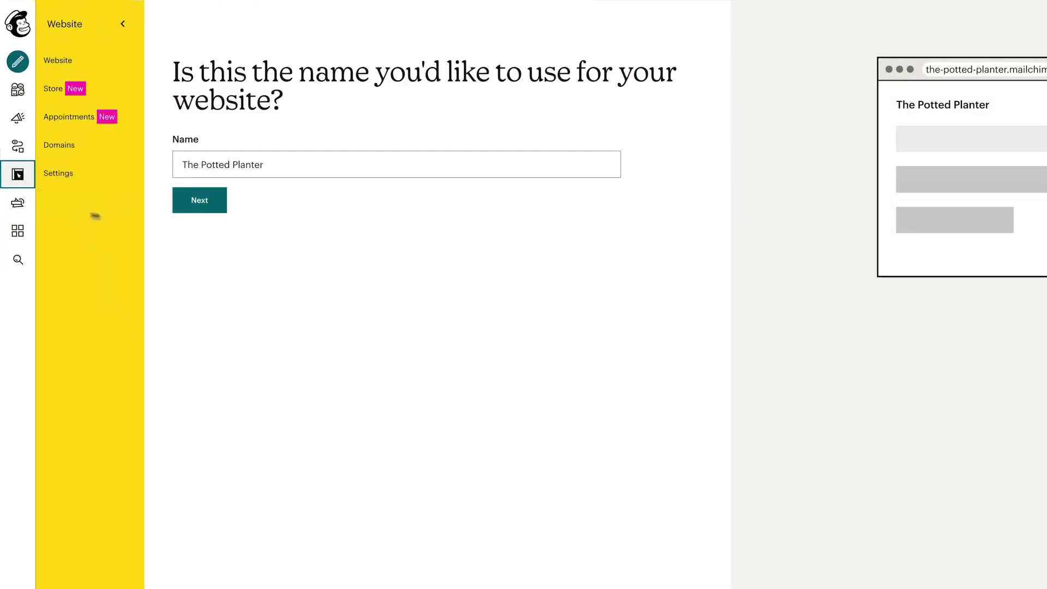
- Replace the site name with 'Potted Root', continue, and pick The Potted Planter audience
{"action": "left_click", "coordinate": [274, 164]}
{"action": "key", "text": "ctrl+a"}
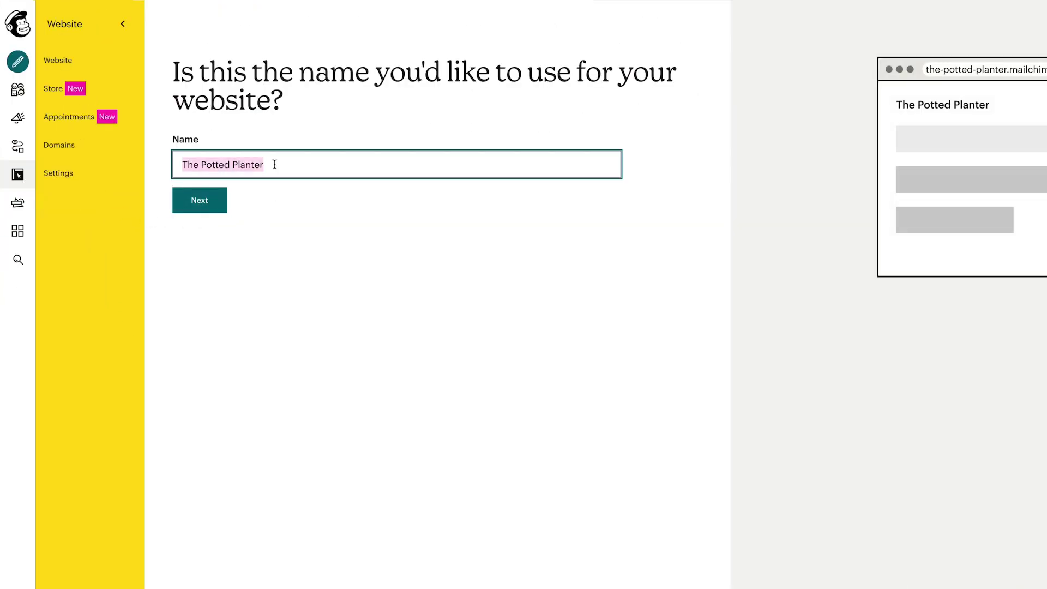
{"action": "type", "text": "Potted Root"}
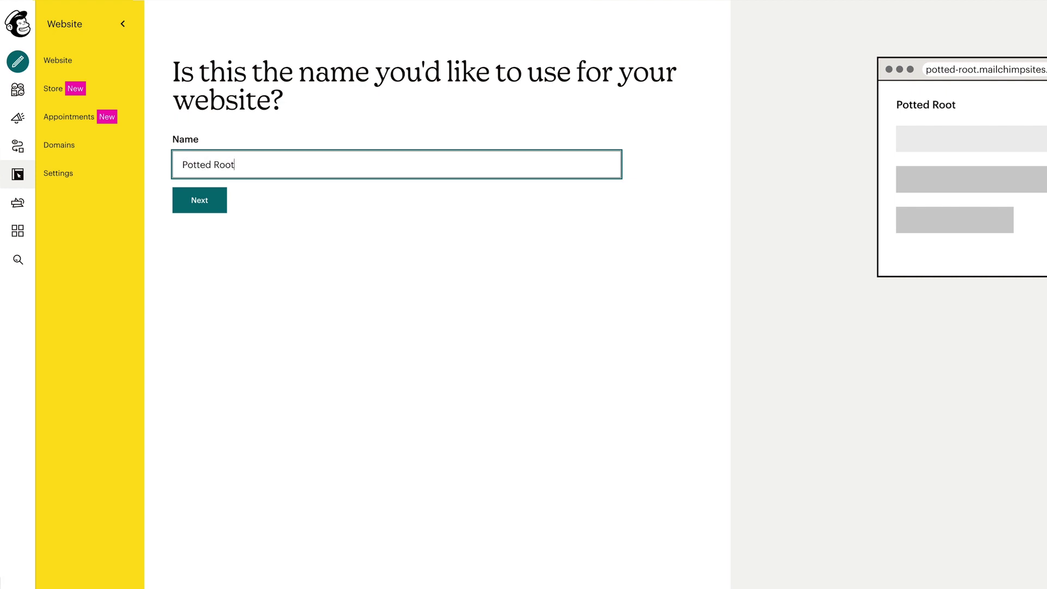
{"action": "left_click", "coordinate": [215, 206]}
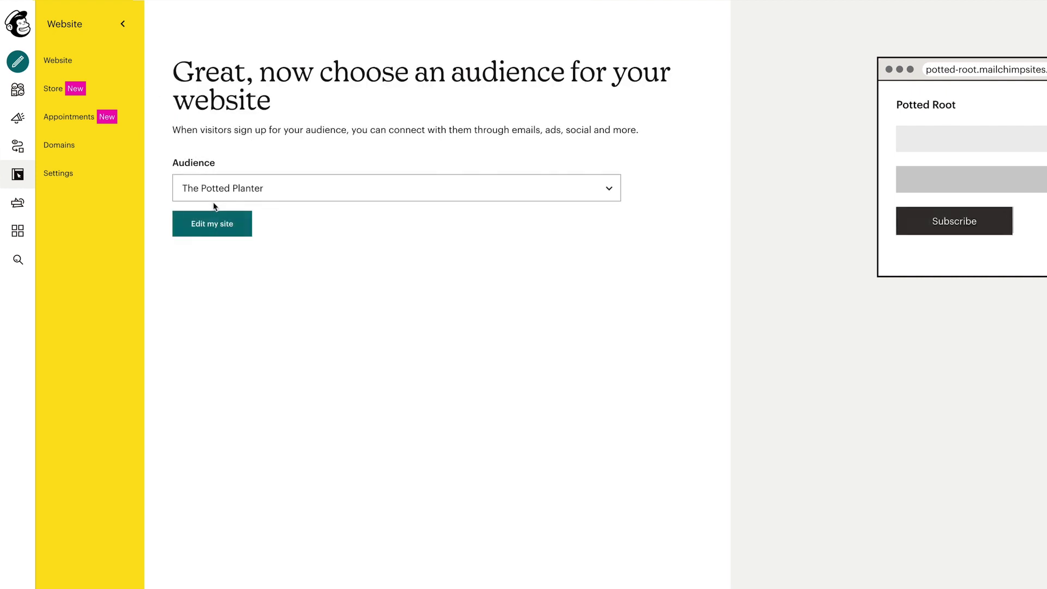
{"action": "left_click", "coordinate": [216, 197]}
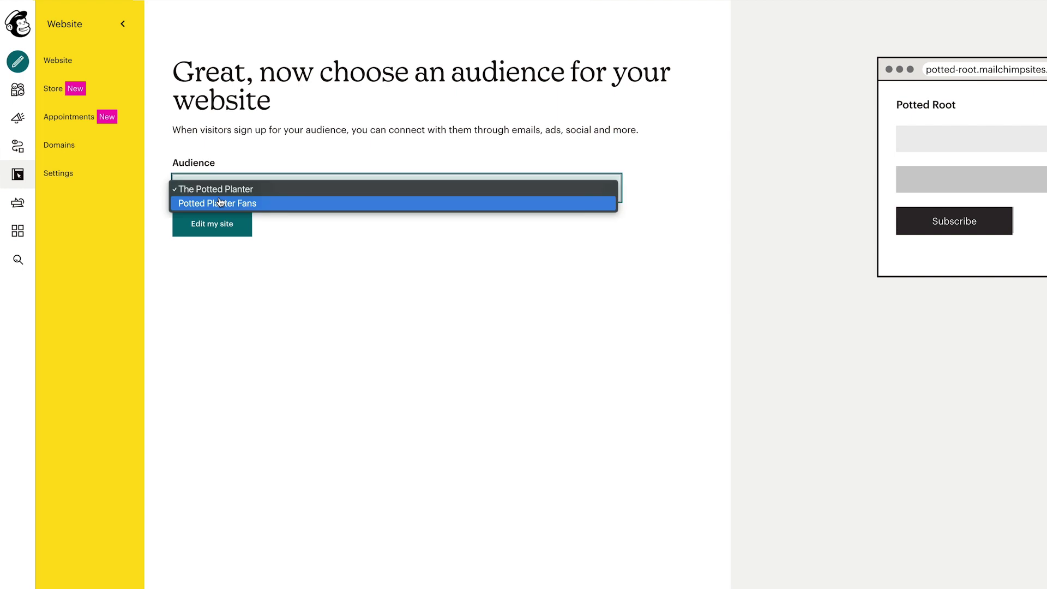
{"action": "left_click", "coordinate": [221, 195]}
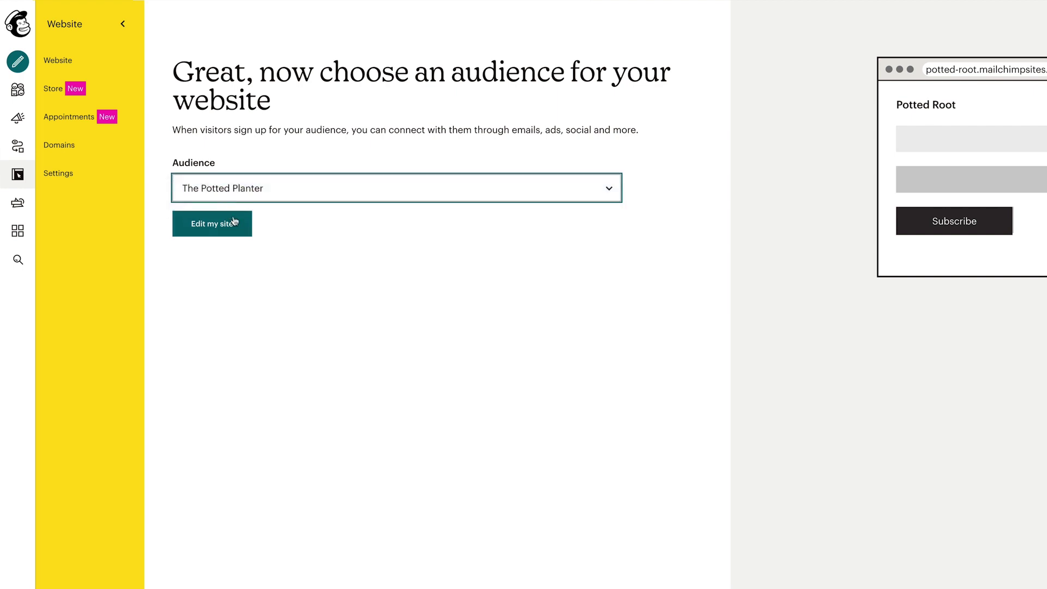
- Launch Edit my site to open the Manage Site editor on the Home page
{"action": "left_click", "coordinate": [244, 238]}
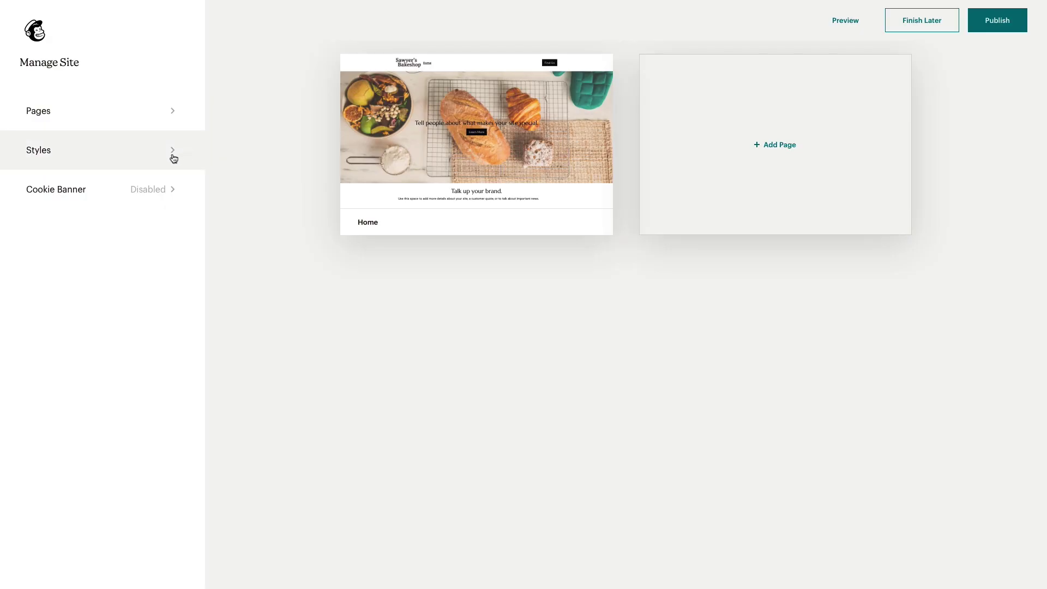
- Create a new custom palette in Styles named 'Potted Planter Palette'
{"action": "left_click", "coordinate": [173, 158]}
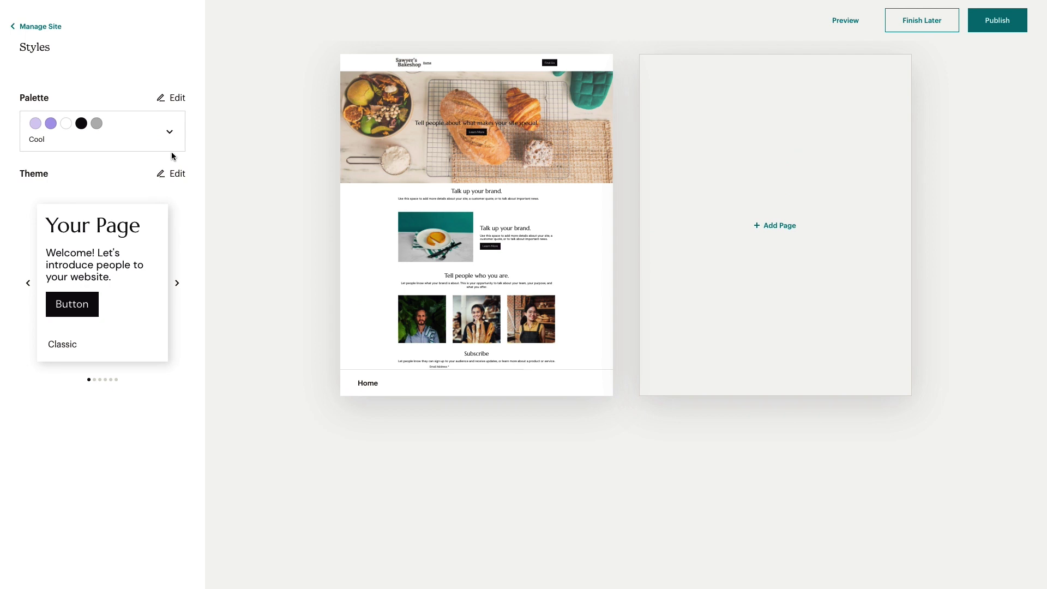
{"action": "left_click", "coordinate": [171, 136]}
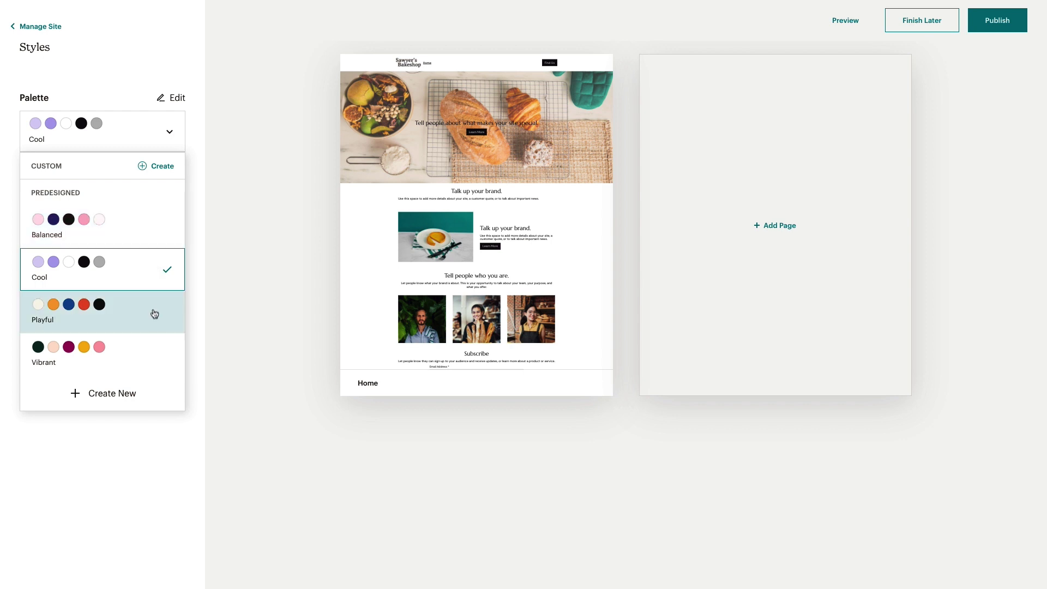
{"action": "left_click", "coordinate": [163, 166]}
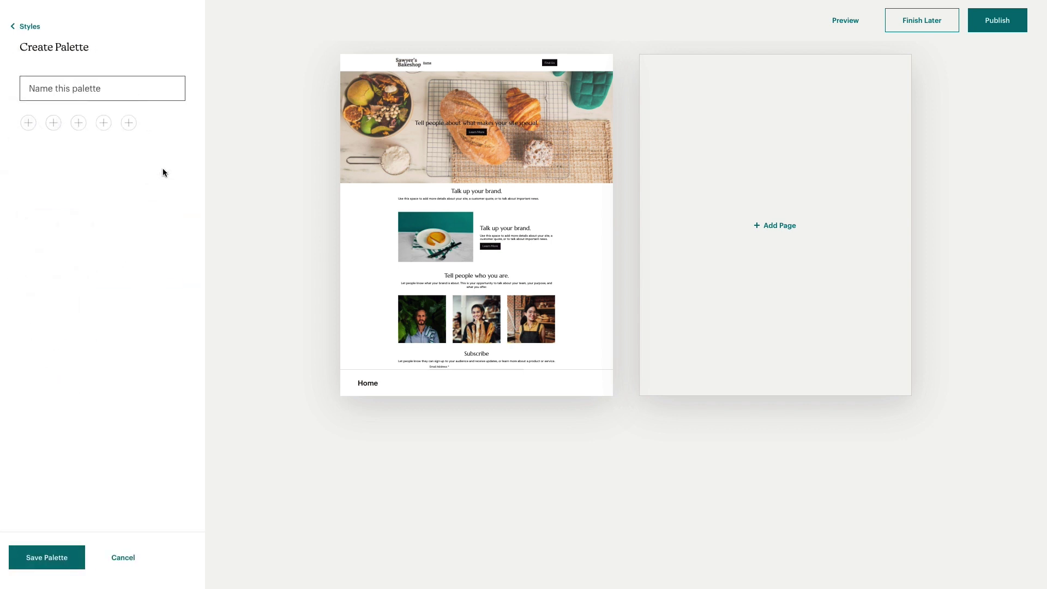
{"action": "left_click", "coordinate": [133, 85]}
{"action": "type", "text": "Po"}
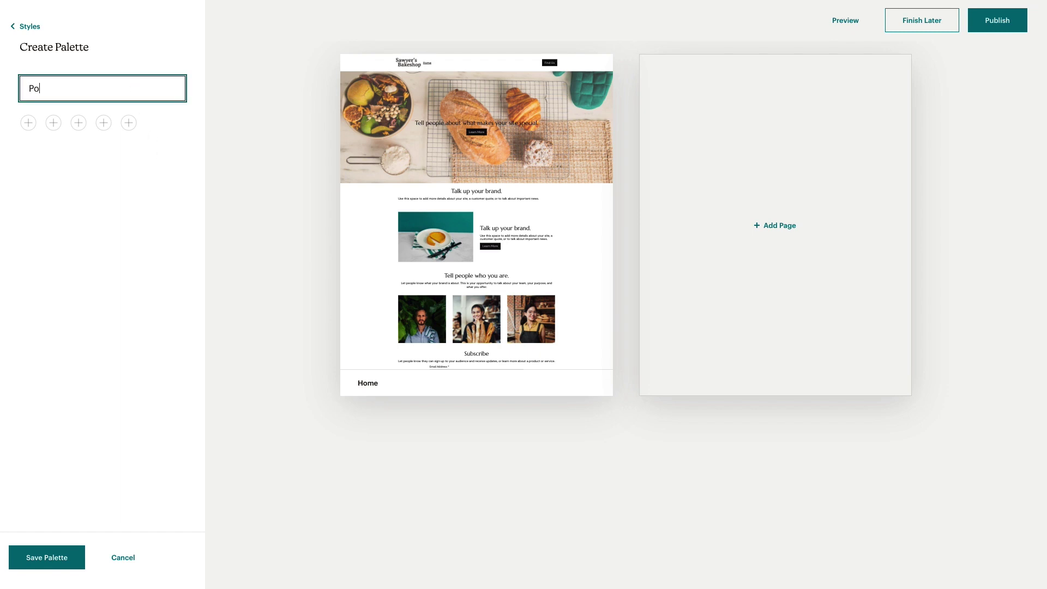
{"action": "type", "text": "tted Planter Palette"}
- Set the first palette colour to hex cfd7c7 and save the palette
{"action": "left_click", "coordinate": [29, 123]}
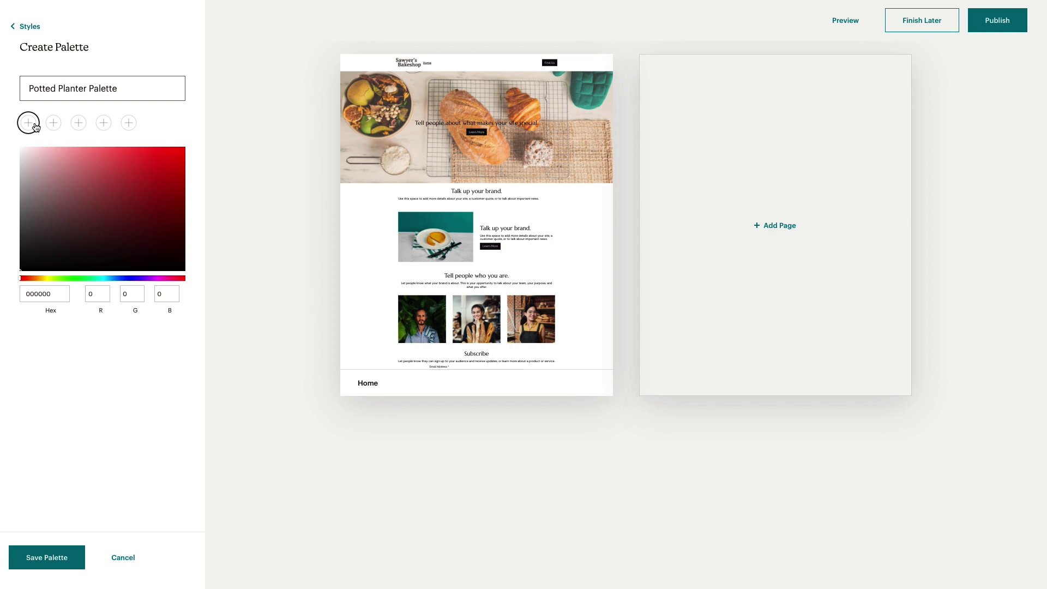
{"action": "double_click", "coordinate": [55, 295]}
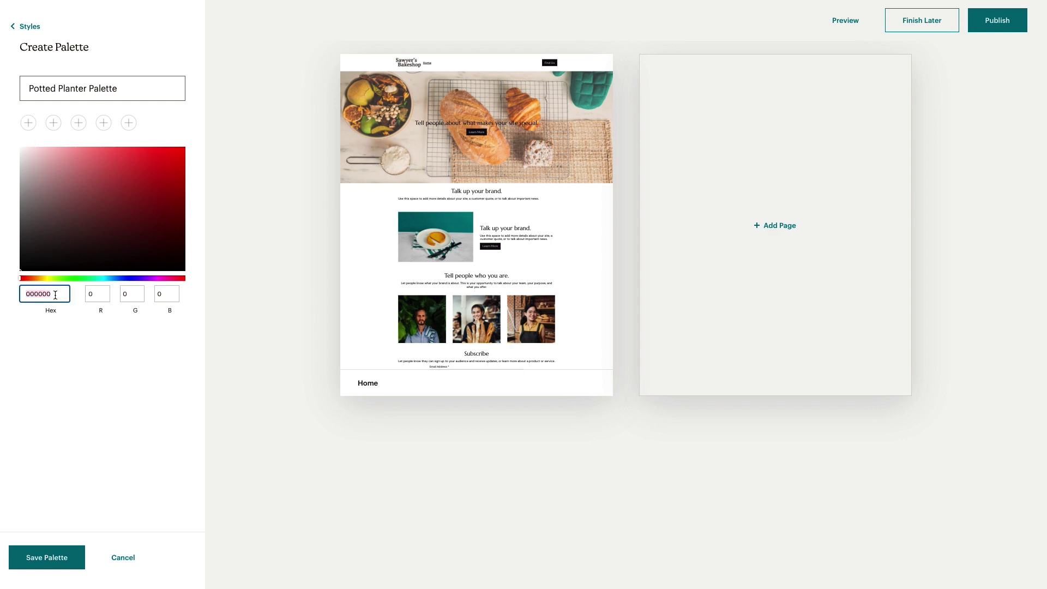
{"action": "key", "text": "BackSpace"}
{"action": "type", "text": "cfd7c7"}
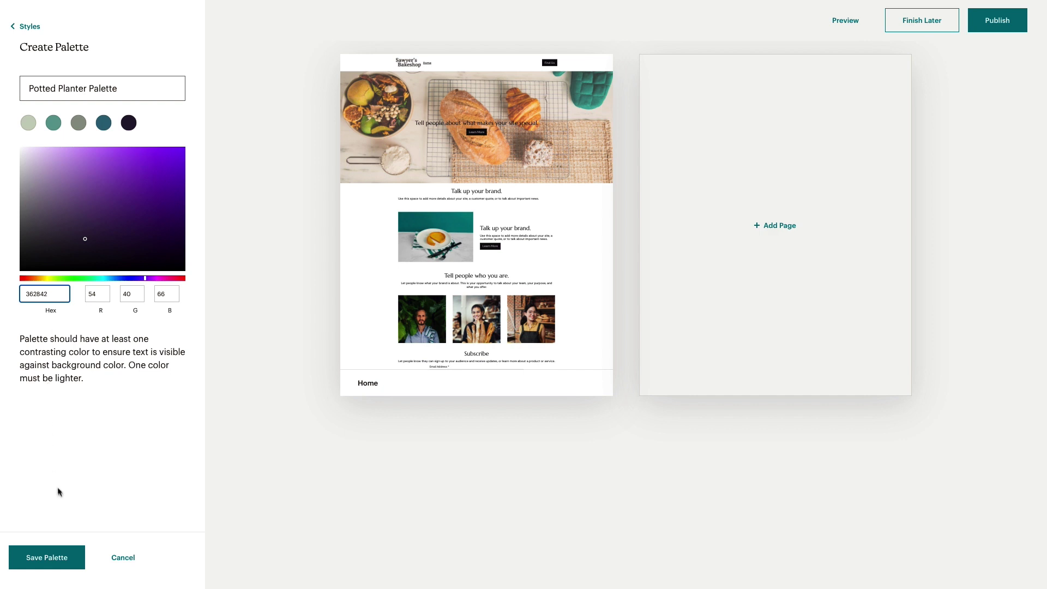
{"action": "left_click", "coordinate": [78, 567]}
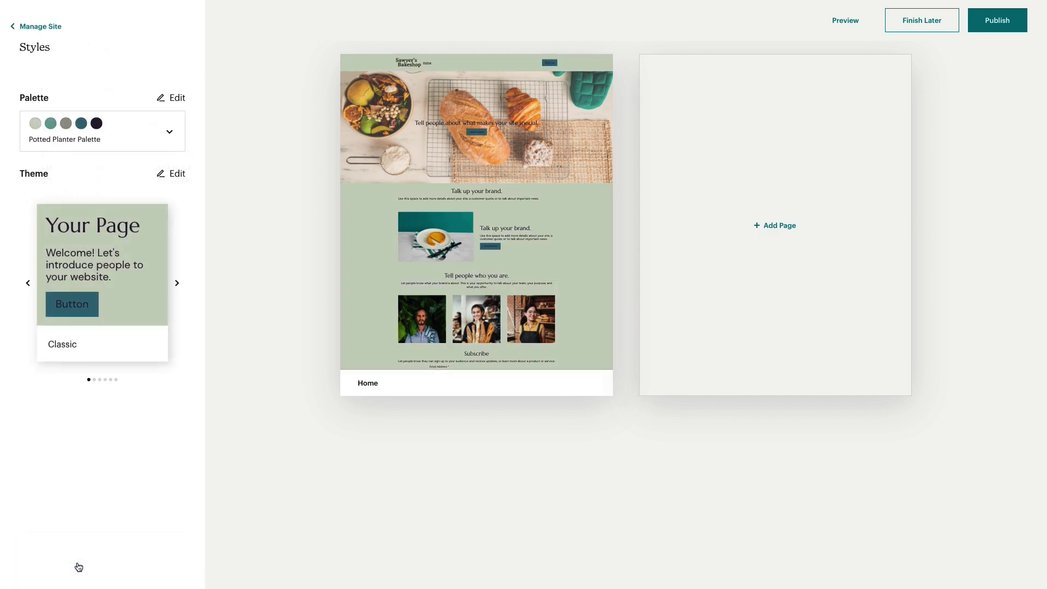
- Choose the sage-background, dark-purple-button default colour scheme and return to Styles
{"action": "left_click", "coordinate": [160, 138]}
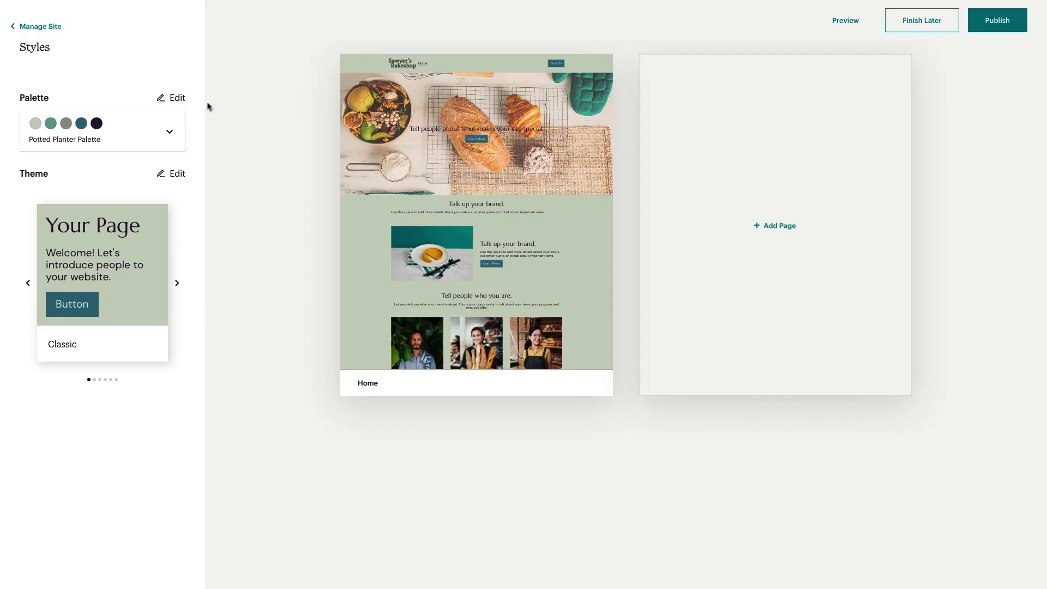
{"action": "left_click", "coordinate": [180, 100]}
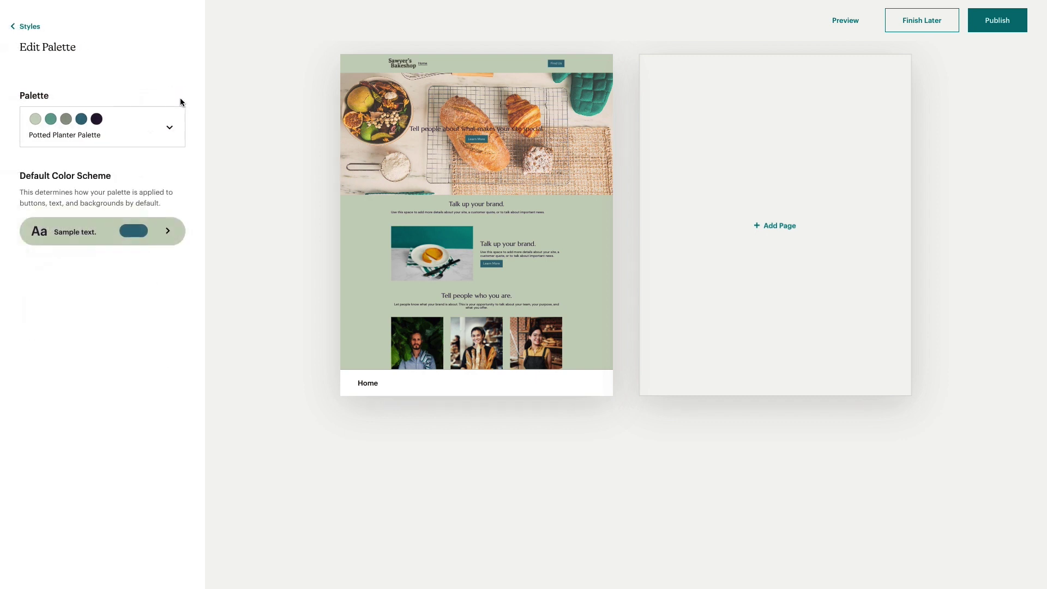
{"action": "left_click", "coordinate": [179, 232]}
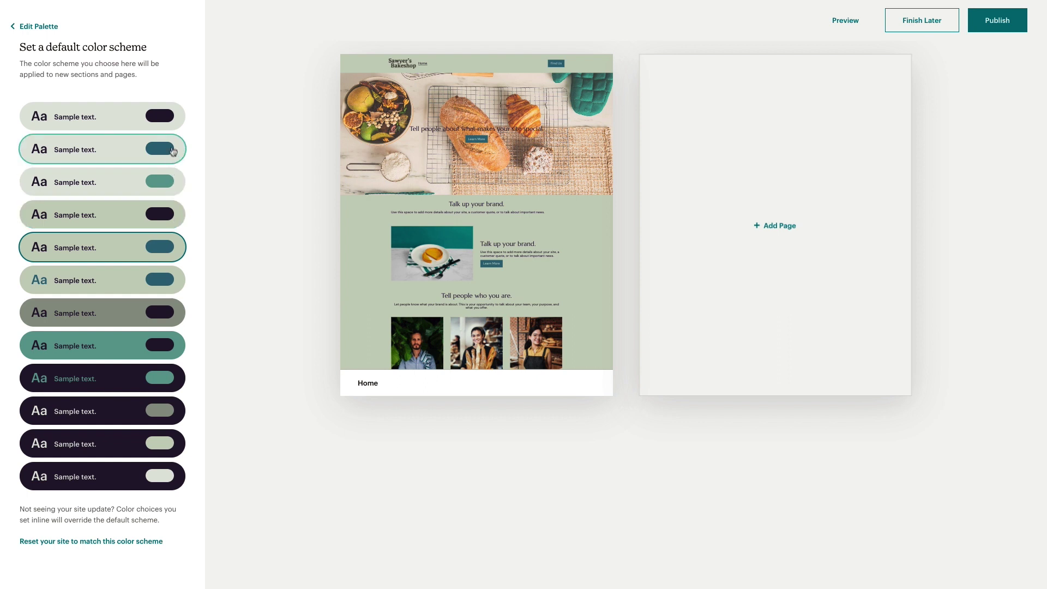
{"action": "left_click", "coordinate": [173, 129]}
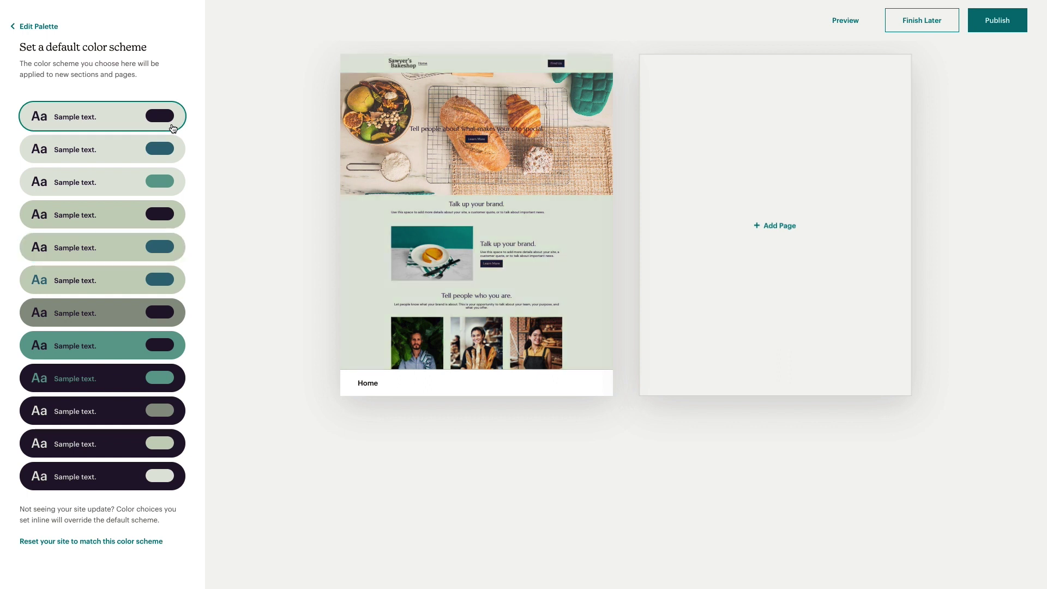
{"action": "left_click", "coordinate": [54, 33]}
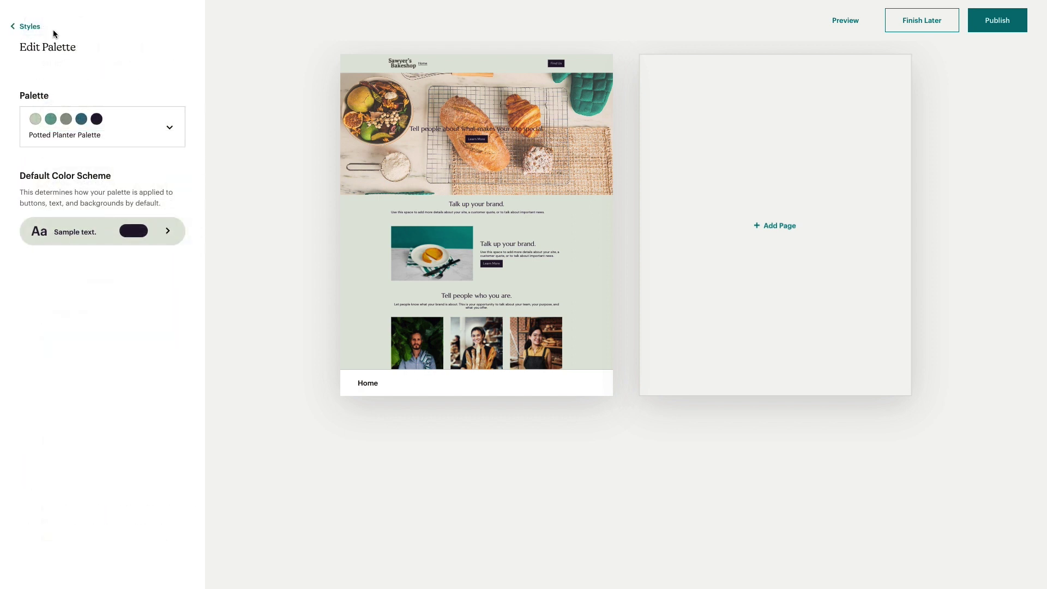
{"action": "left_click", "coordinate": [38, 31]}
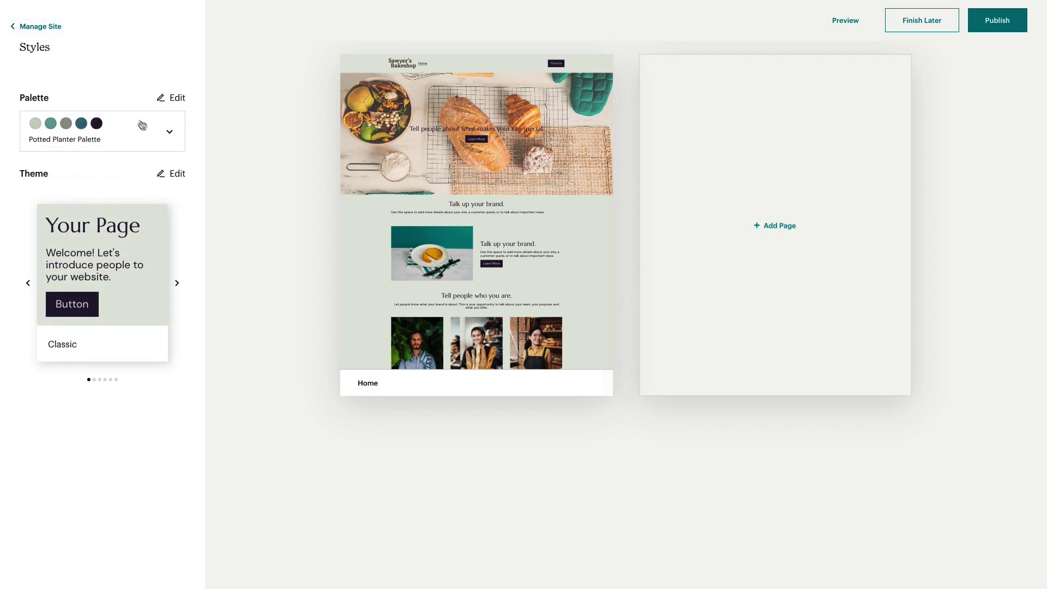
- Step the theme carousel past Modern, Refined, Versatile, Polished and Classic to Florentine
{"action": "left_click", "coordinate": [185, 181]}
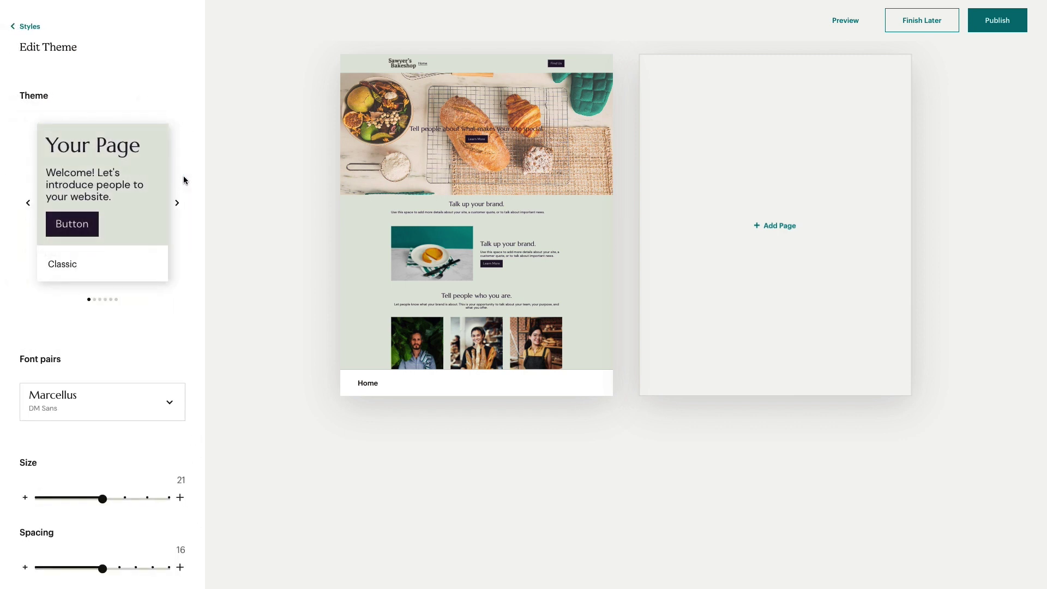
{"action": "left_click", "coordinate": [177, 203]}
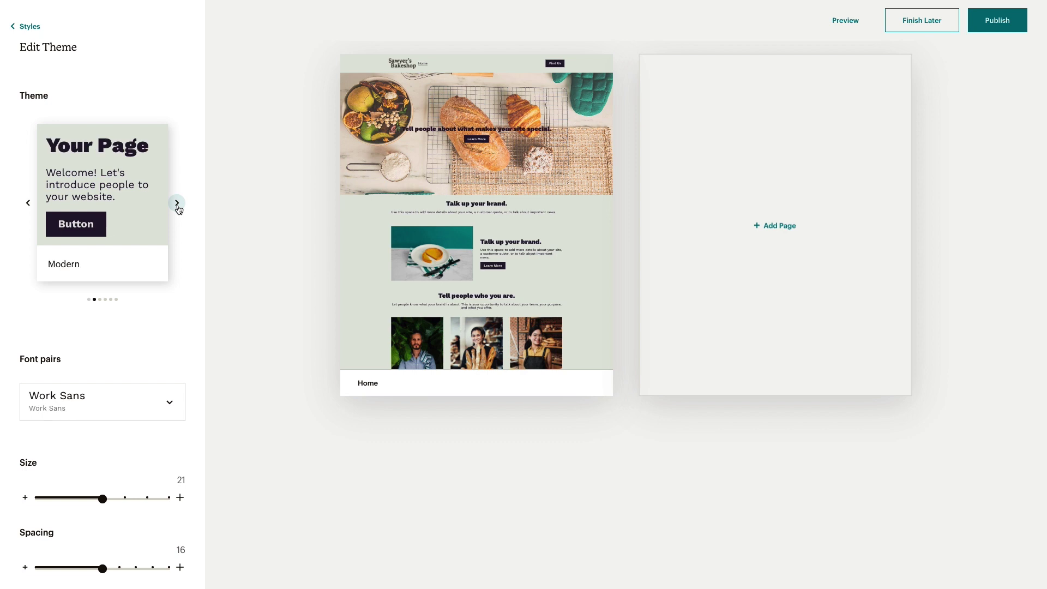
{"action": "left_click", "coordinate": [178, 204]}
{"action": "left_click", "coordinate": [177, 201]}
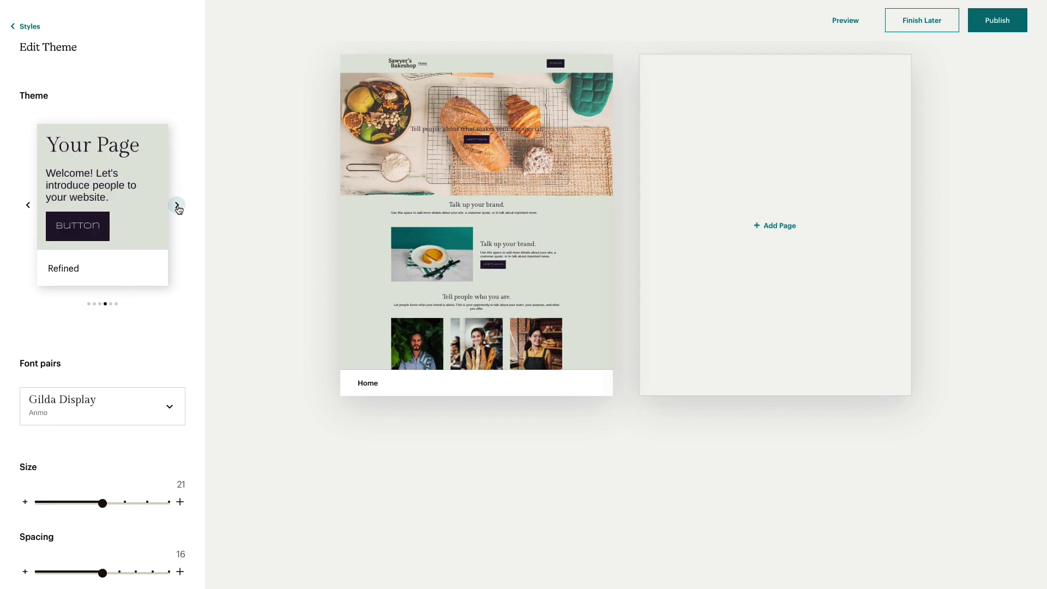
{"action": "left_click", "coordinate": [178, 207]}
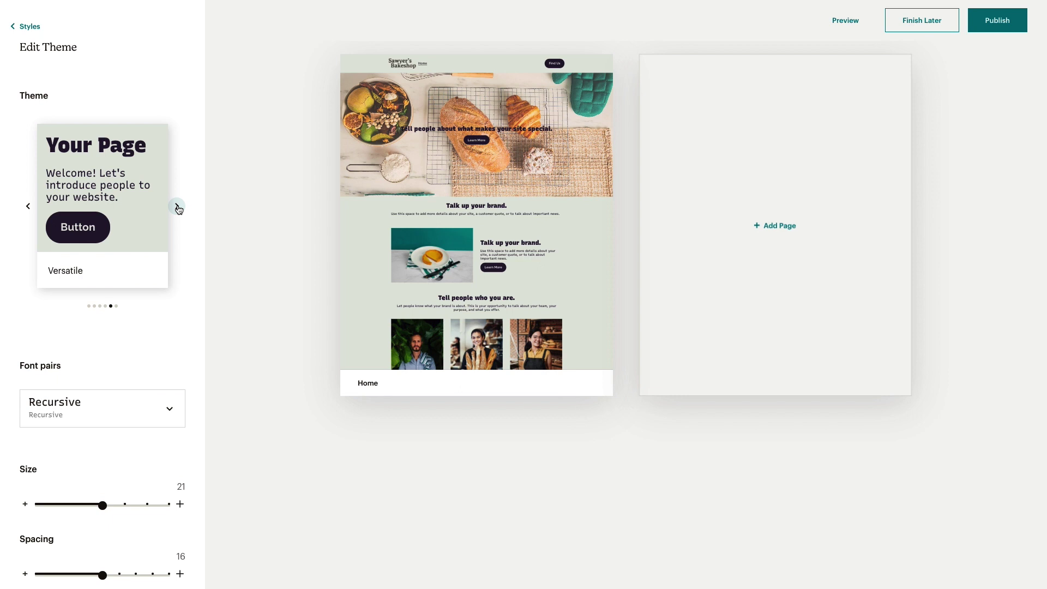
{"action": "left_click", "coordinate": [177, 207]}
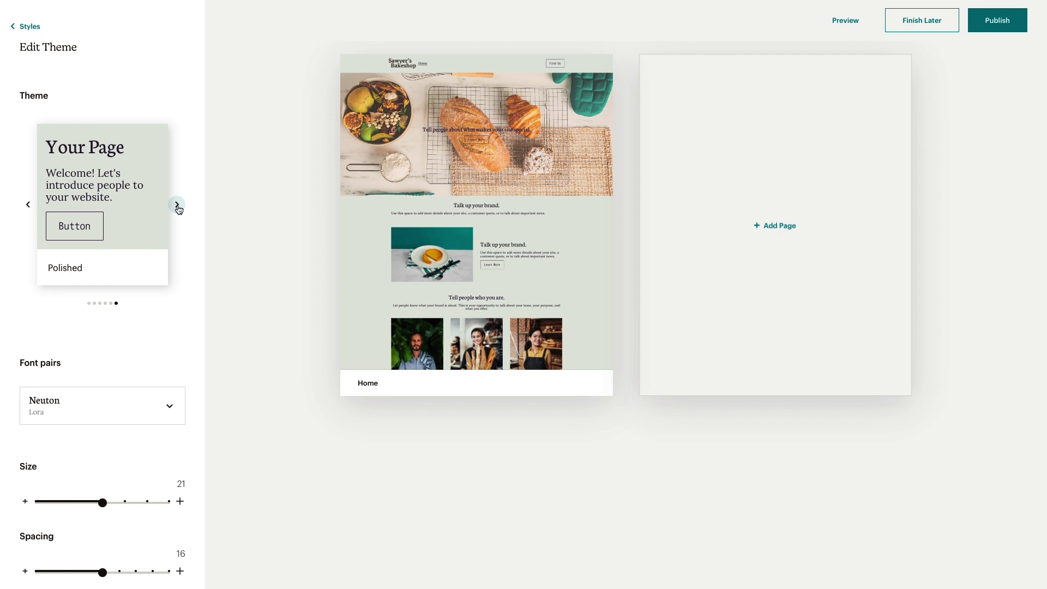
{"action": "left_click", "coordinate": [177, 206]}
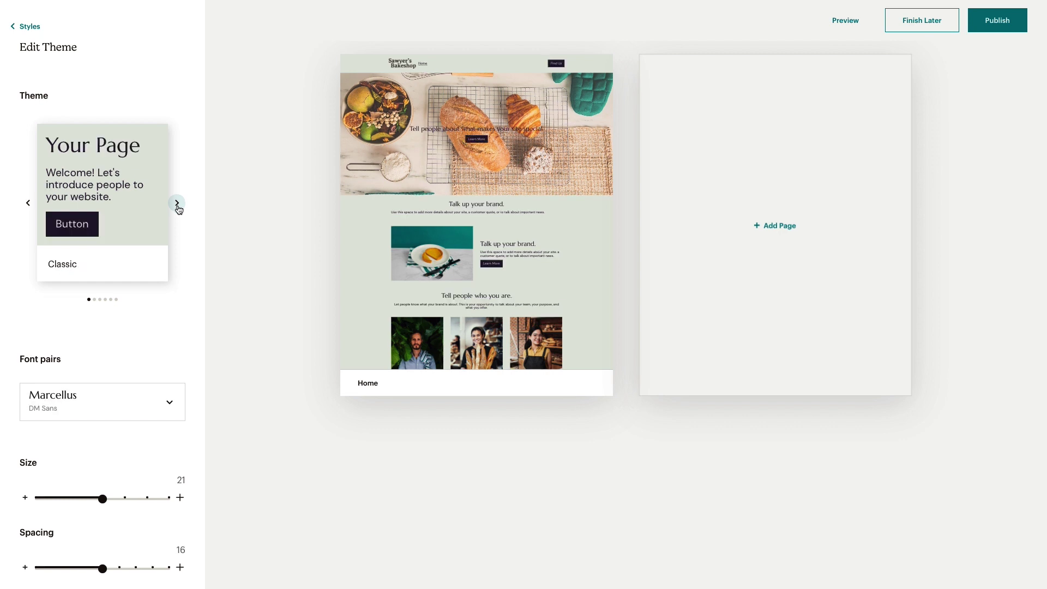
{"action": "left_click", "coordinate": [177, 206]}
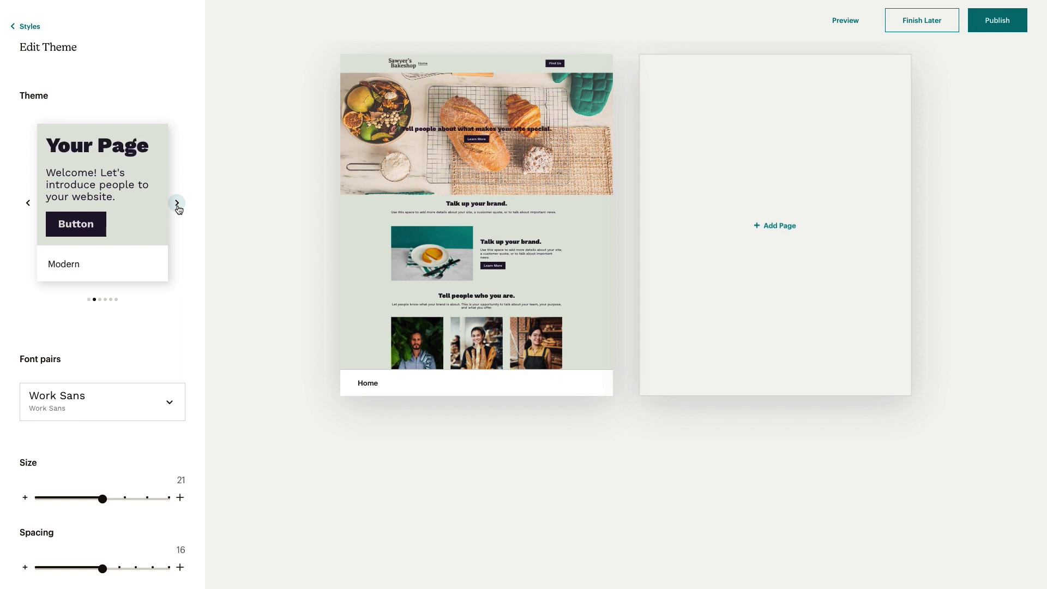
{"action": "left_click", "coordinate": [178, 203]}
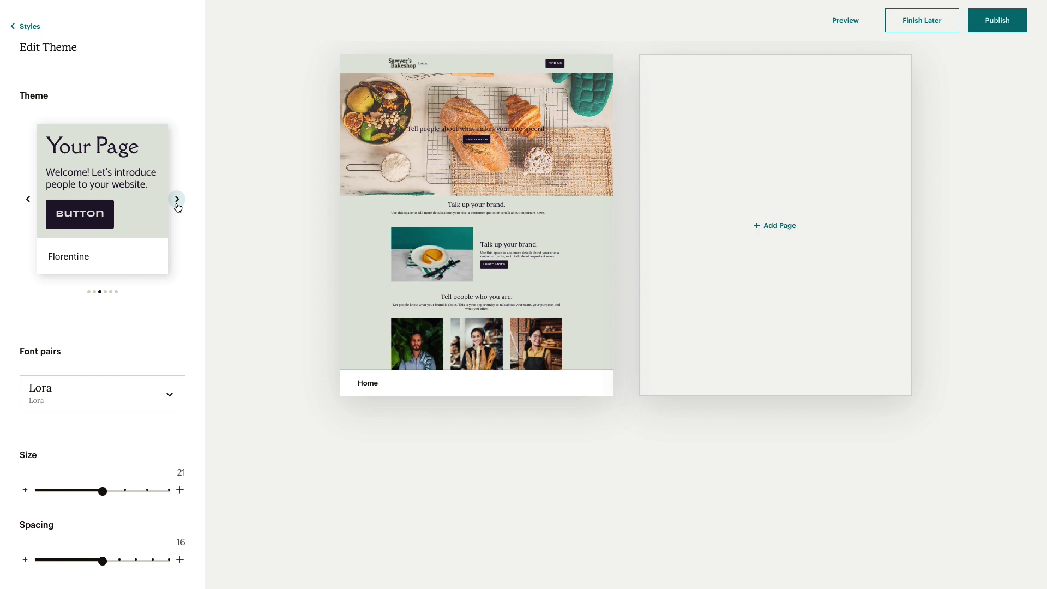
{"action": "mouse_move", "coordinate": [494, 226]}
- Keep Lora as the font pair and drag the text size from 21 to 20
{"action": "left_click", "coordinate": [168, 399]}
{"action": "left_click", "coordinate": [167, 395]}
{"action": "mouse_move", "coordinate": [94, 495]}
{"action": "left_click_drag", "start_coordinate": [94, 495], "coordinate": [72, 489]}
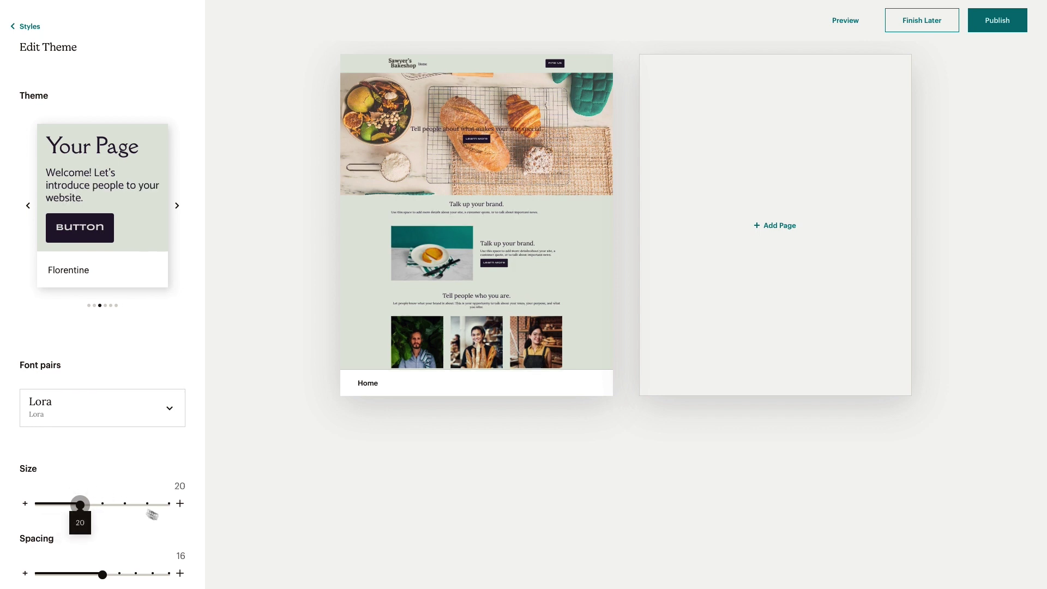
{"action": "scroll", "coordinate": [181, 575], "scroll_direction": "down", "scroll_amount": 2}
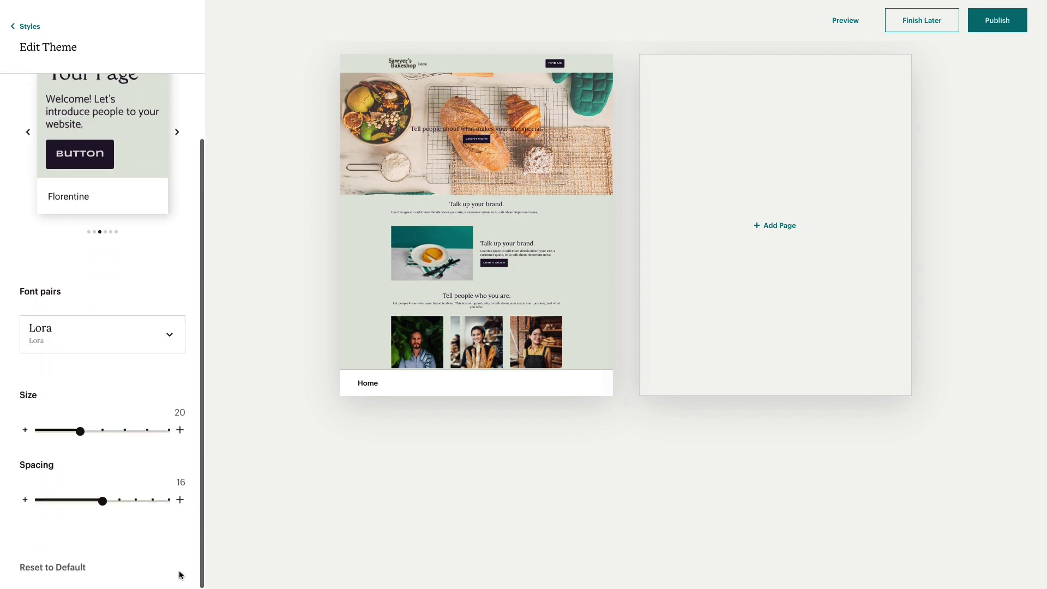
{"action": "scroll", "coordinate": [181, 575], "scroll_direction": "up", "scroll_amount": 2}
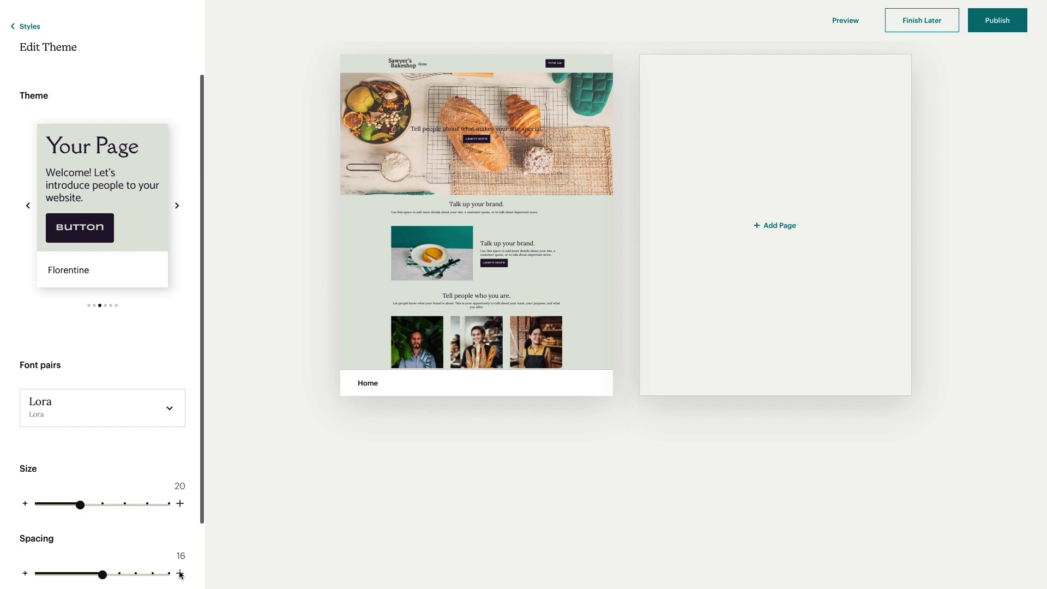